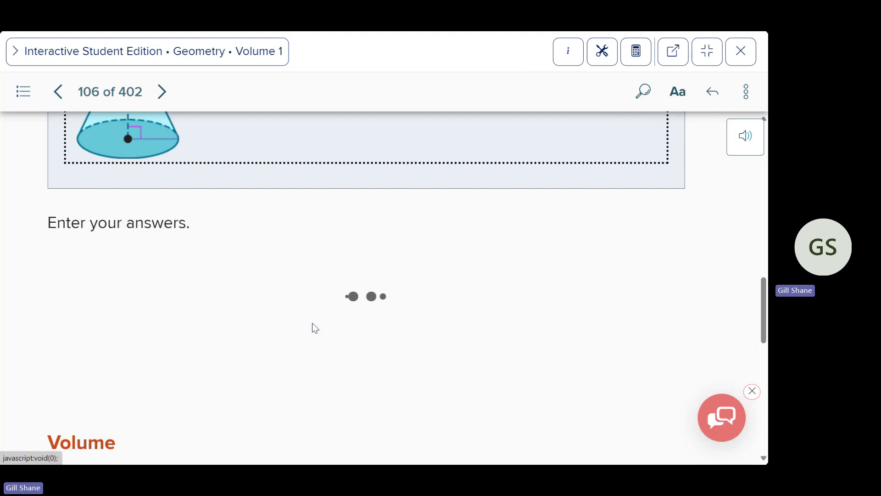
# Step: Review Example 3 on the cone's surface area and volume, including the cone formula and the rectangular prism check exercise
pyautogui.scroll(-3, 313, 324)
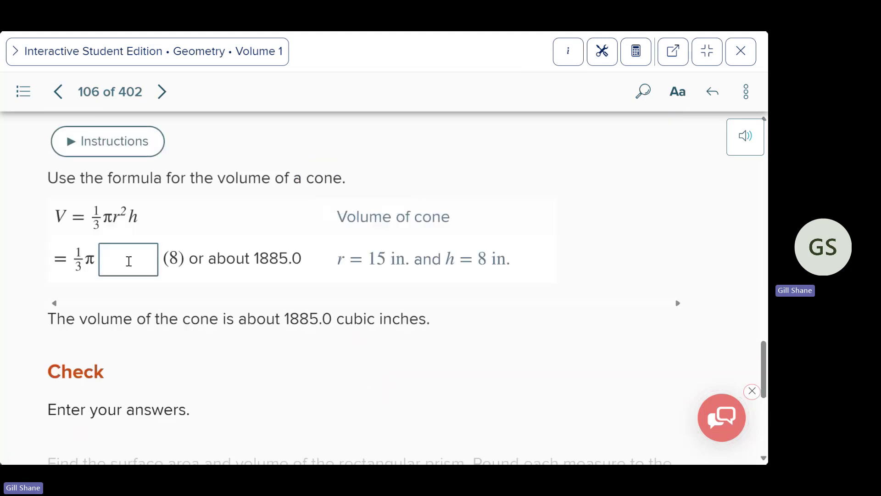
pyautogui.click(130, 258)
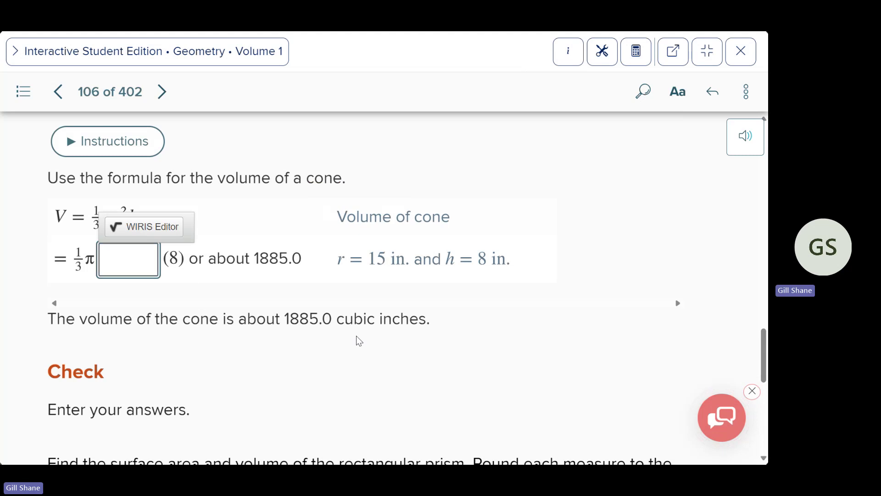
pyautogui.scroll(-4, 356, 335)
pyautogui.scroll(-3, 357, 335)
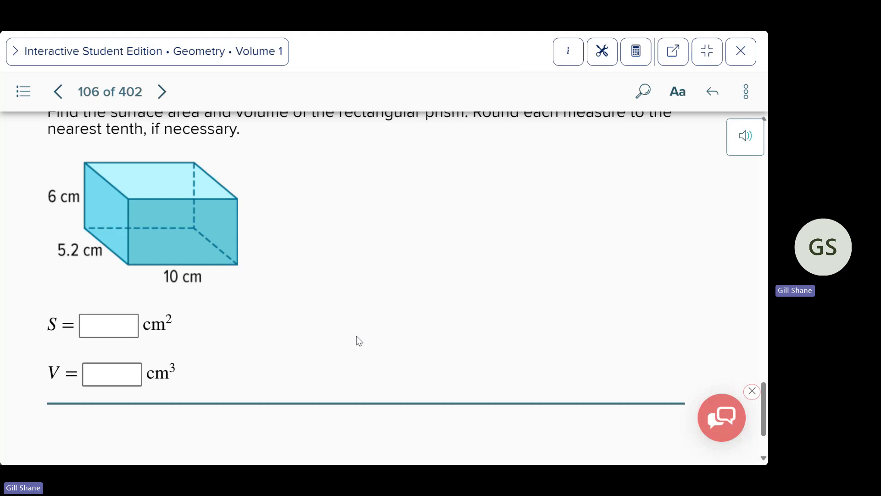
pyautogui.scroll(-2, 359, 341)
pyautogui.scroll(5, 455, 158)
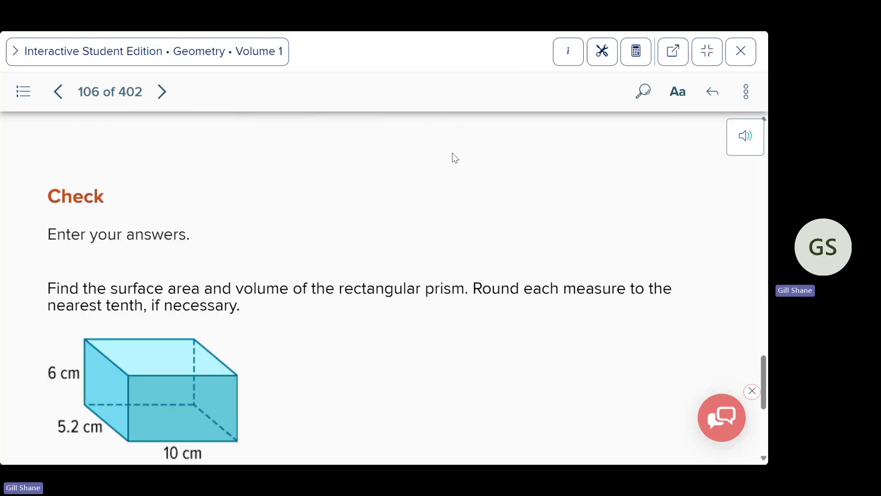
pyautogui.scroll(4, 455, 158)
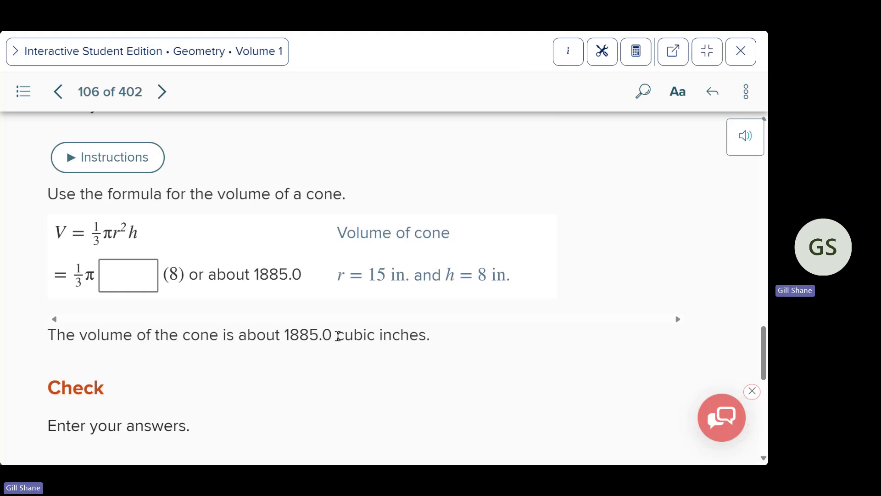
pyautogui.scroll(-1, 468, 393)
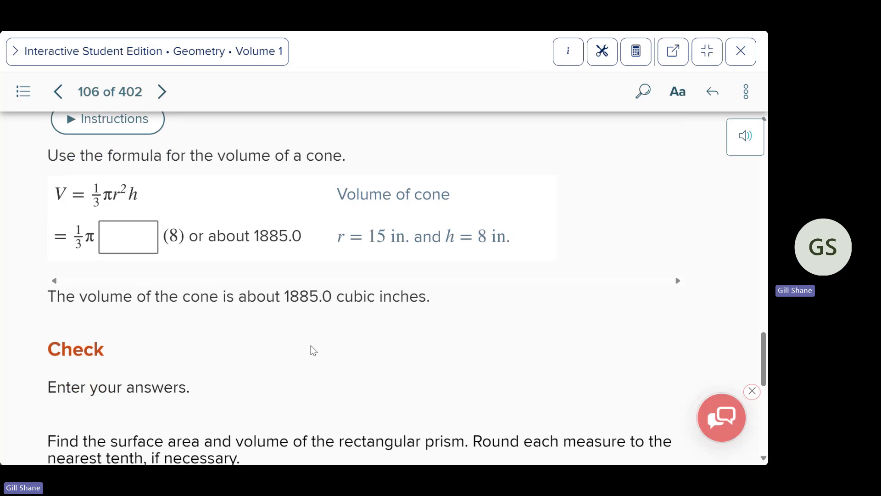
pyautogui.scroll(-5, 311, 346)
pyautogui.scroll(20, 310, 345)
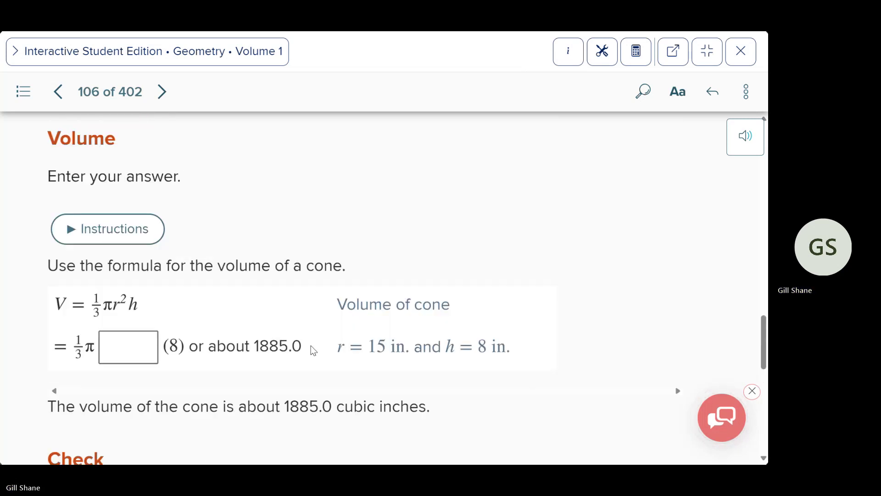
pyautogui.scroll(10, 310, 345)
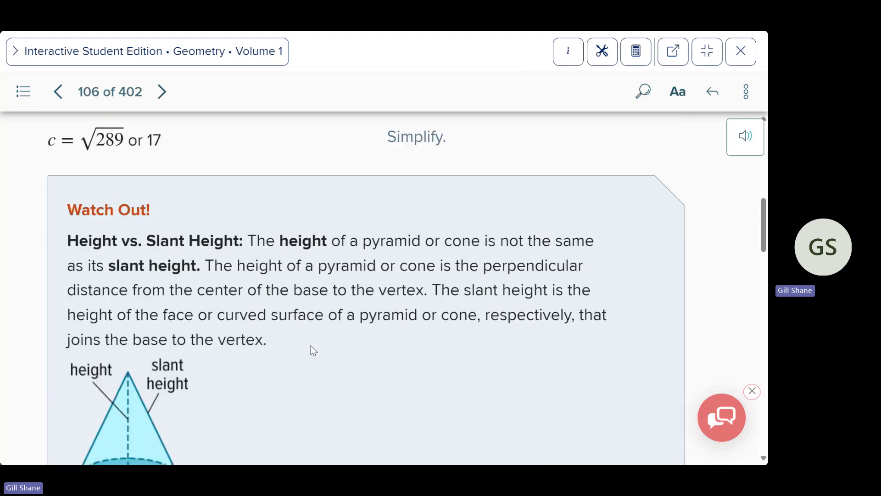
pyautogui.scroll(4, 311, 350)
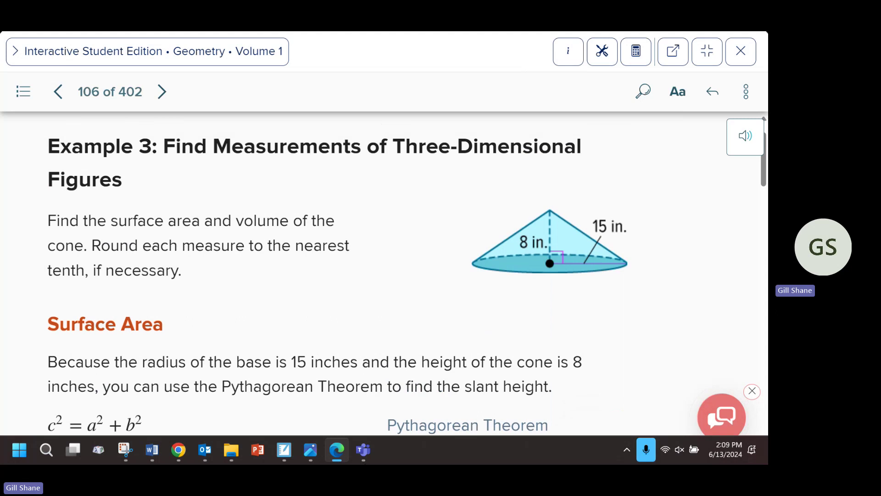
pyautogui.moveTo(338, 451)
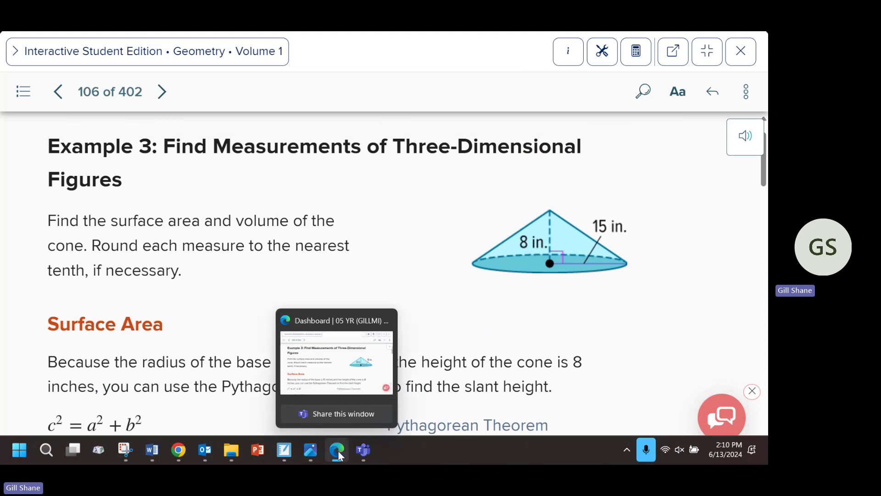
pyautogui.click(338, 451)
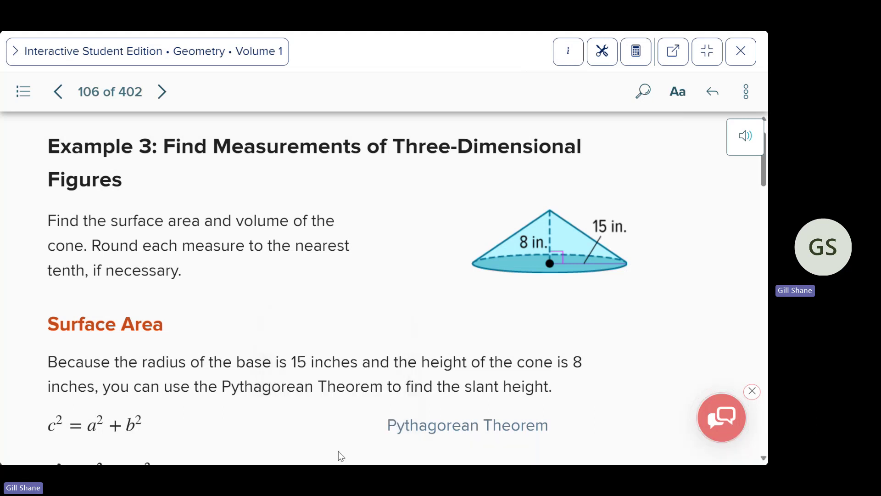
pyautogui.hotkey('alt', 'Tab')
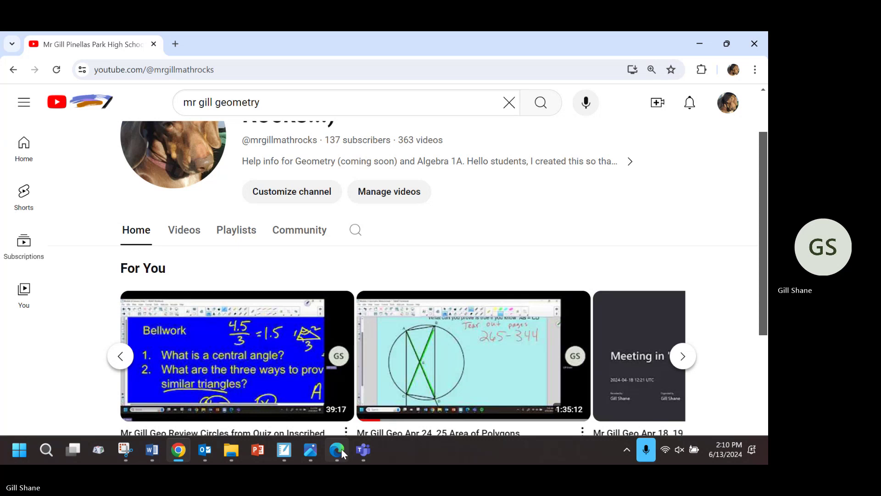
pyautogui.click(338, 451)
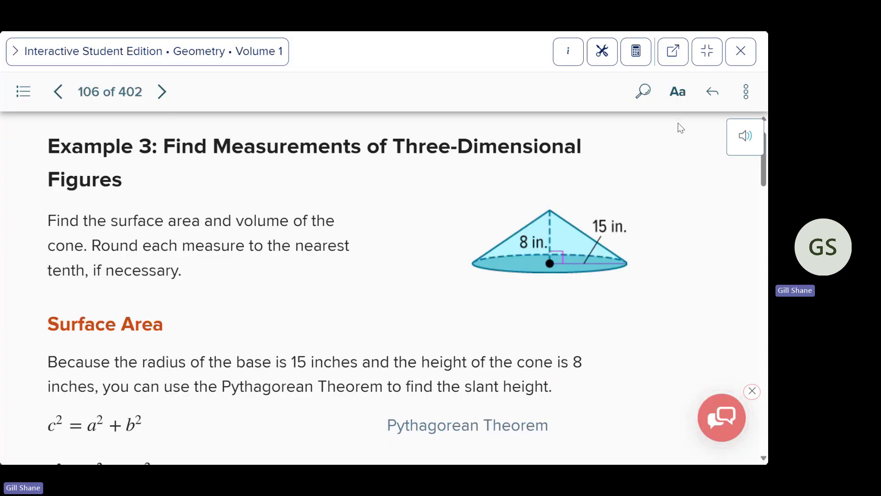
# Step: Close the Interactive Student Edition eBook and open IXL from the Clever resources page
pyautogui.click(741, 52)
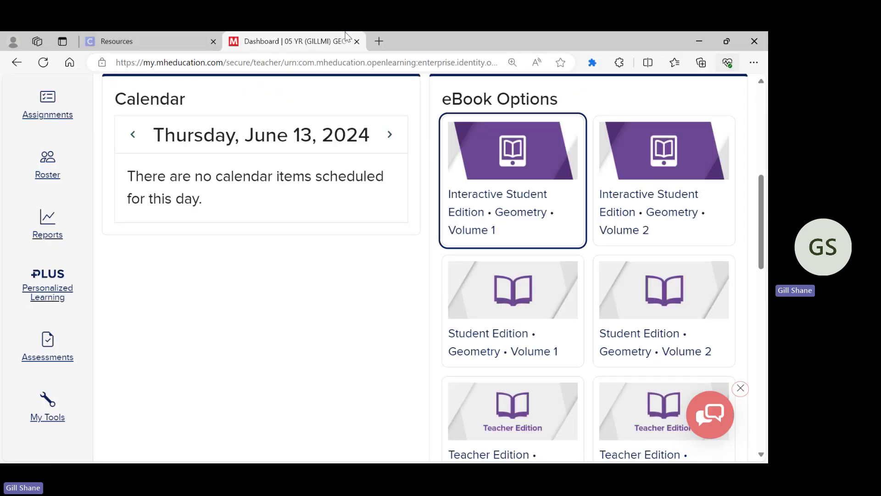
pyautogui.click(158, 40)
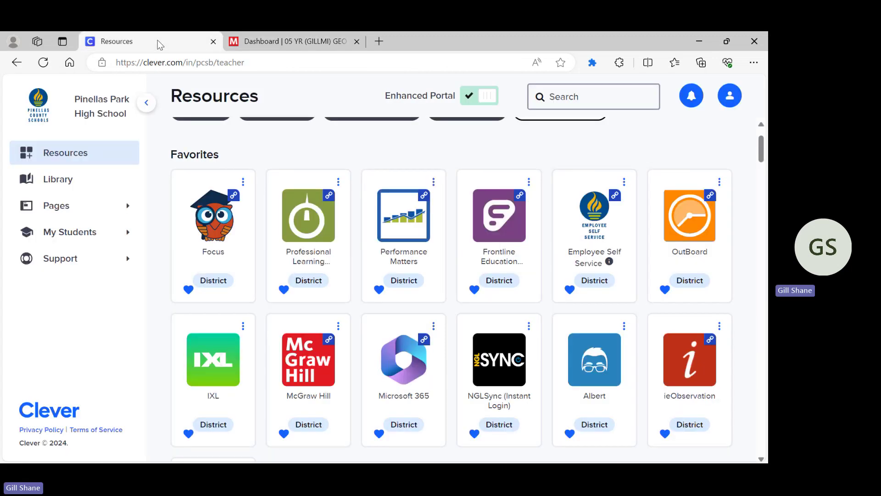
pyautogui.click(215, 377)
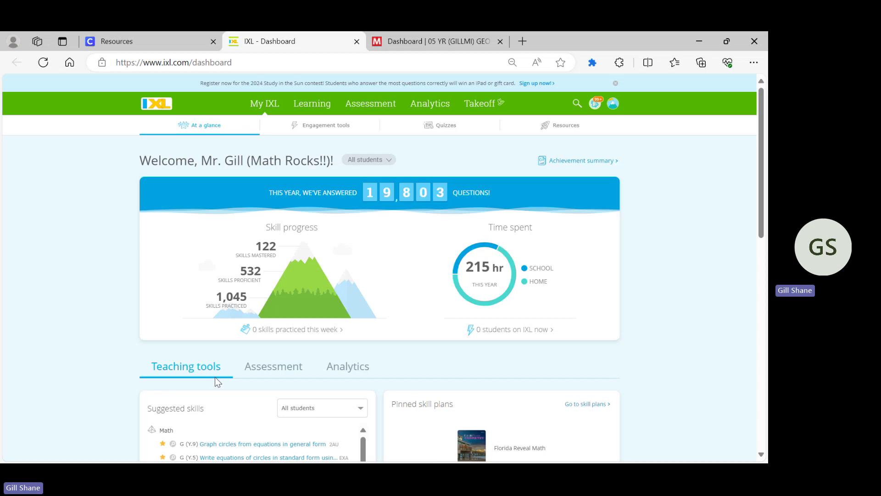
# Step: Look over the IXL dashboard and search its topics and skills for "points"
pyautogui.scroll(-2, 166, 340)
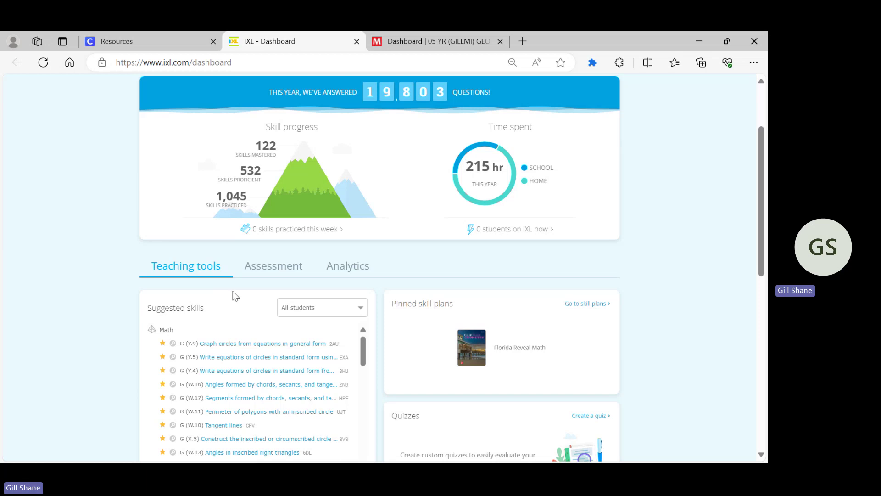
pyautogui.scroll(2, 125, 216)
pyautogui.scroll(-1, 125, 216)
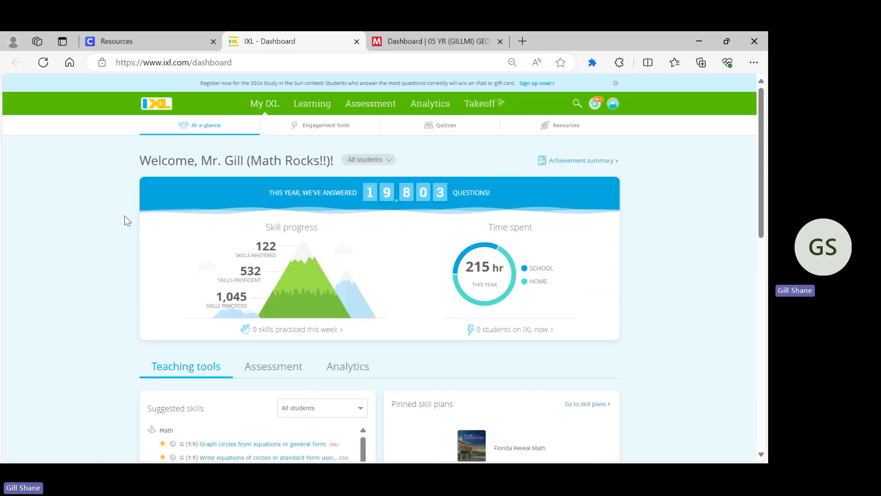
pyautogui.scroll(-2, 285, 375)
pyautogui.scroll(-1, 285, 377)
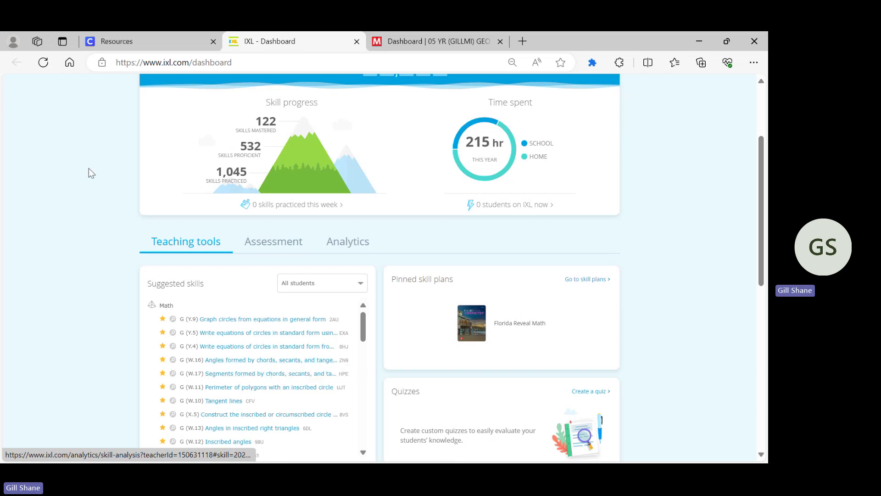
pyautogui.scroll(3, 89, 168)
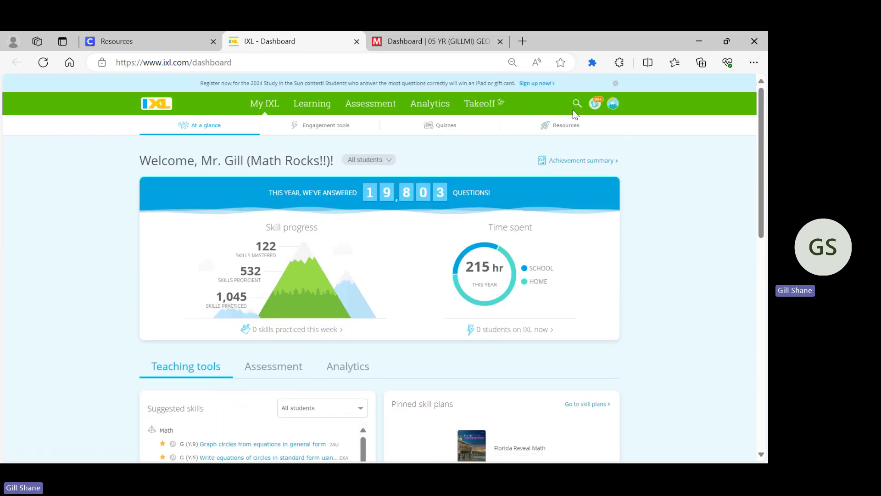
pyautogui.click(577, 104)
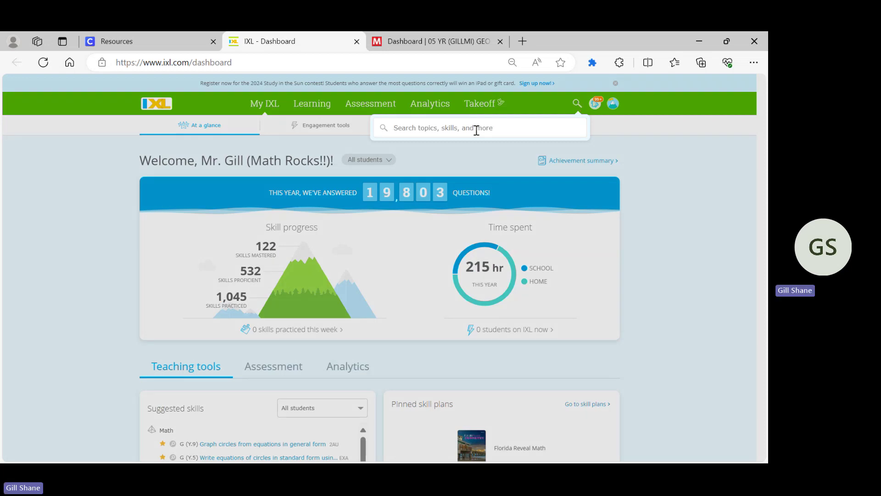
pyautogui.write('points')
pyautogui.press('Return')
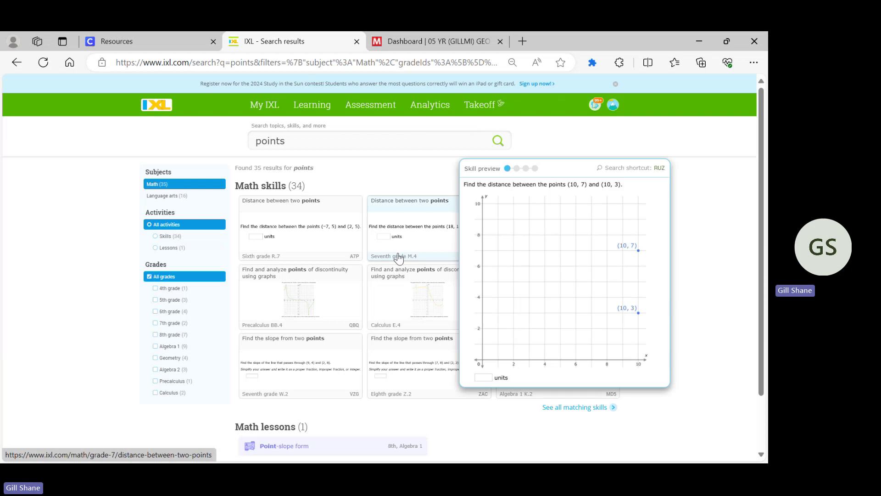
# Step: Preview some of the matching skills and filter the search results to the Geometry grade level
pyautogui.moveTo(268, 253)
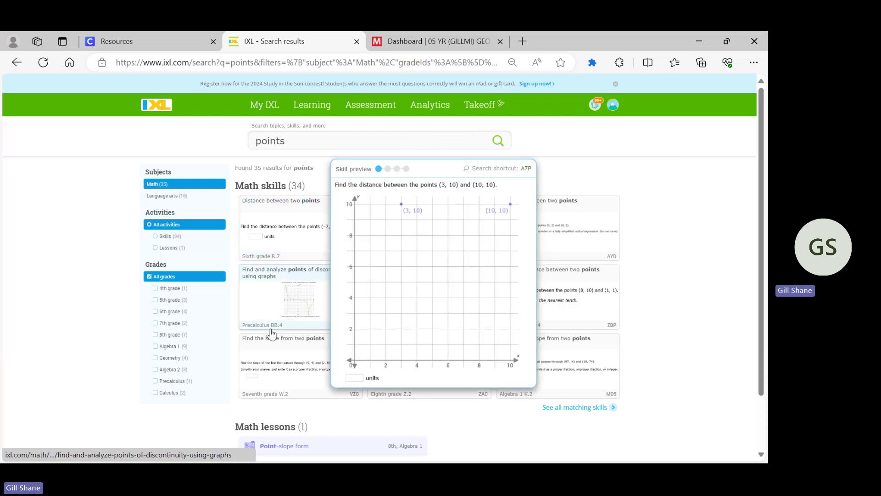
pyautogui.moveTo(270, 328)
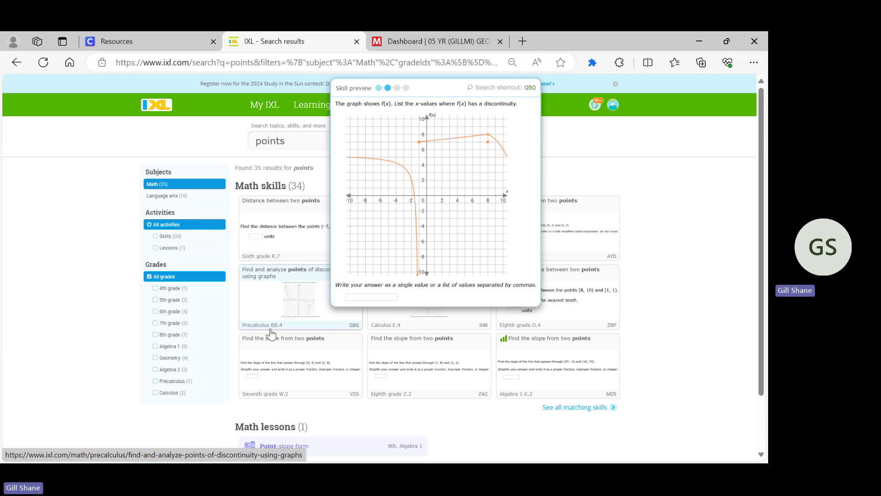
pyautogui.click(155, 358)
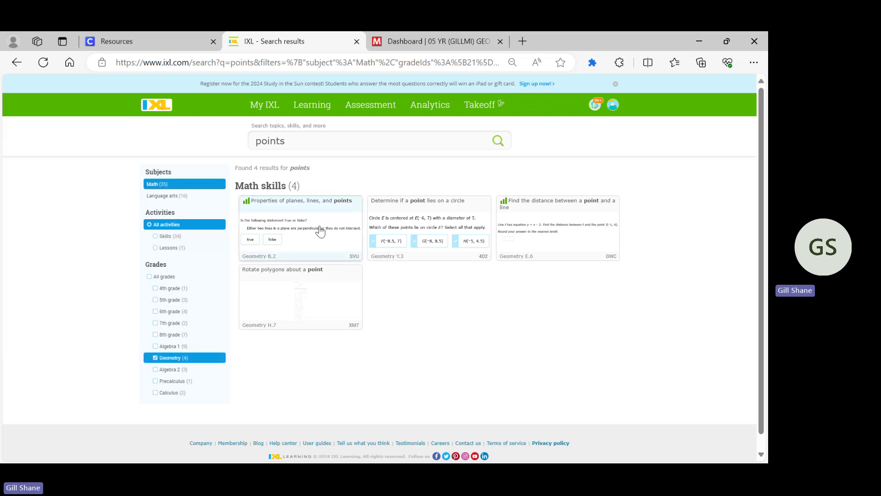
# Step: Preview the Geometry skill on properties of planes, lines, and points, and return to the dashboard's suggested skills
pyautogui.moveTo(321, 232)
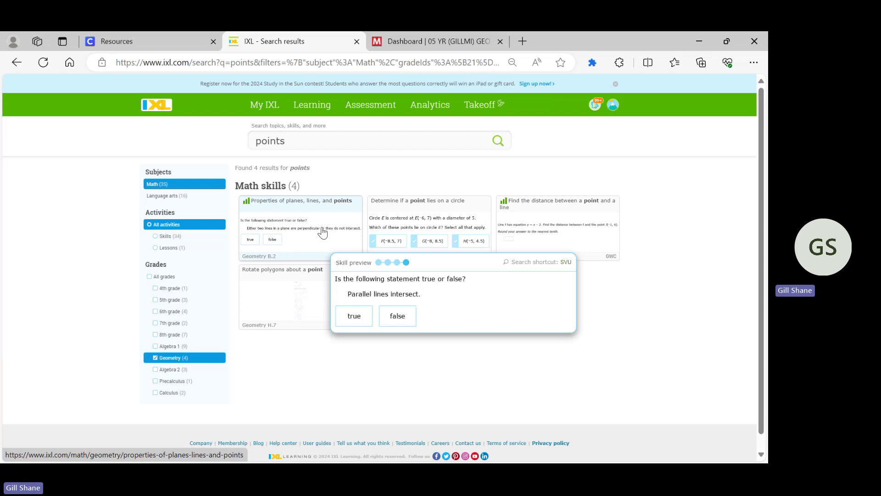
pyautogui.moveTo(428, 218)
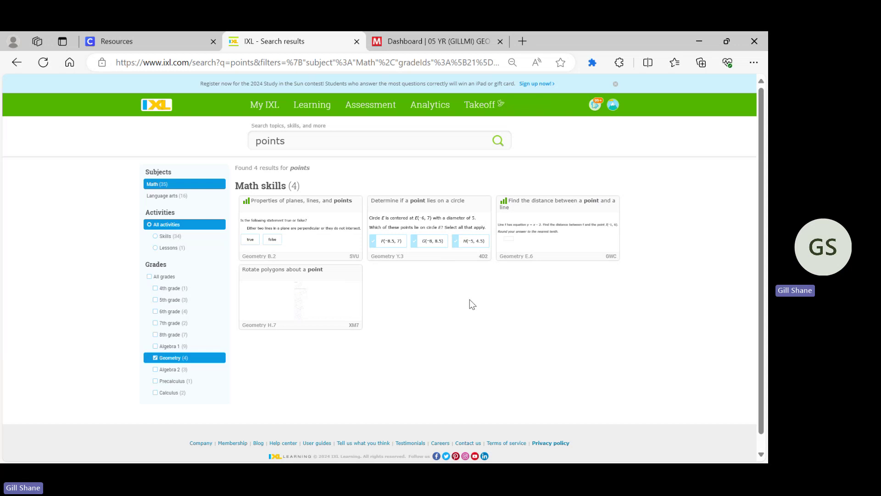
pyautogui.moveTo(276, 112)
pyautogui.click(16, 63)
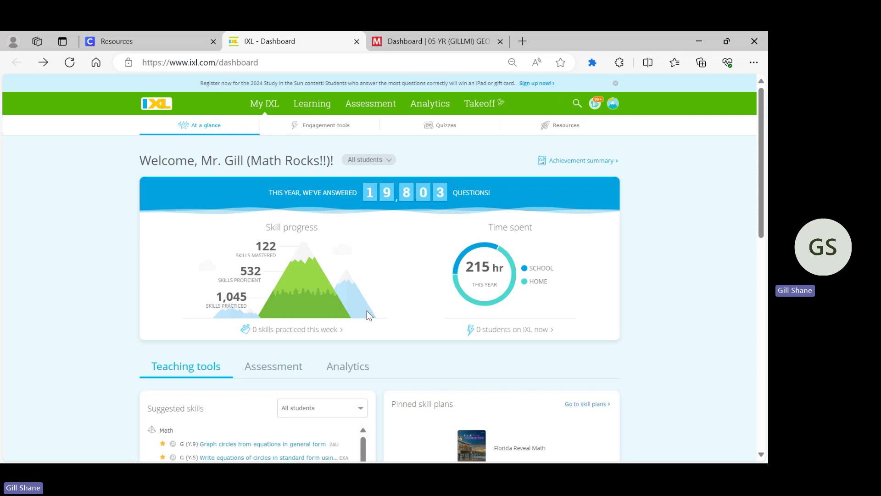
pyautogui.scroll(-6, 368, 310)
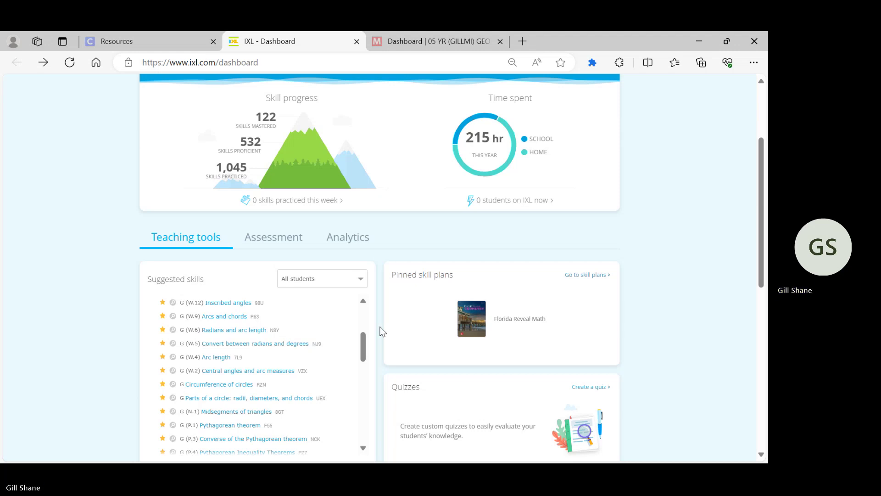
# Step: Switch to the Microsoft Teams meeting in "General" and stop its recording and transcription
pyautogui.moveTo(381, 464)
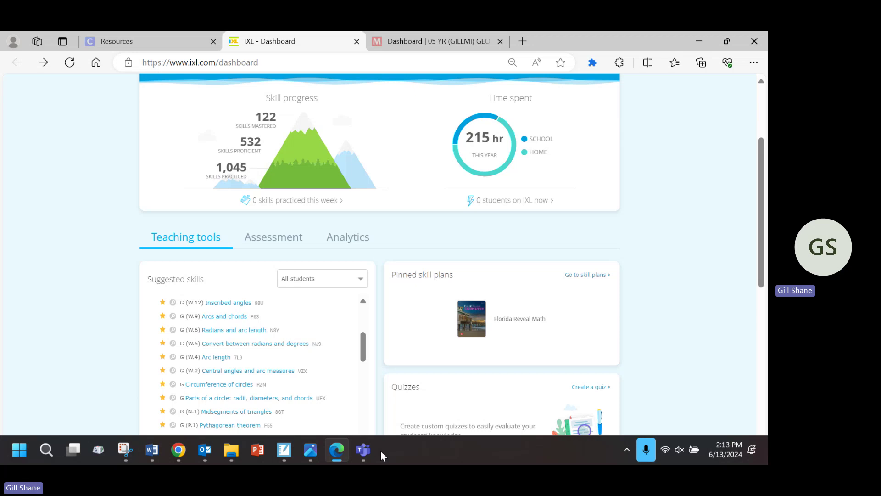
pyautogui.moveTo(334, 459)
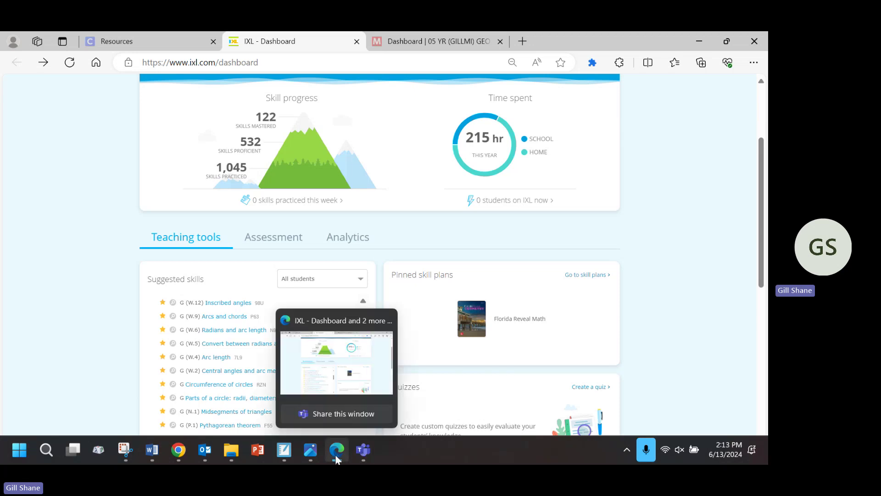
pyautogui.moveTo(361, 451)
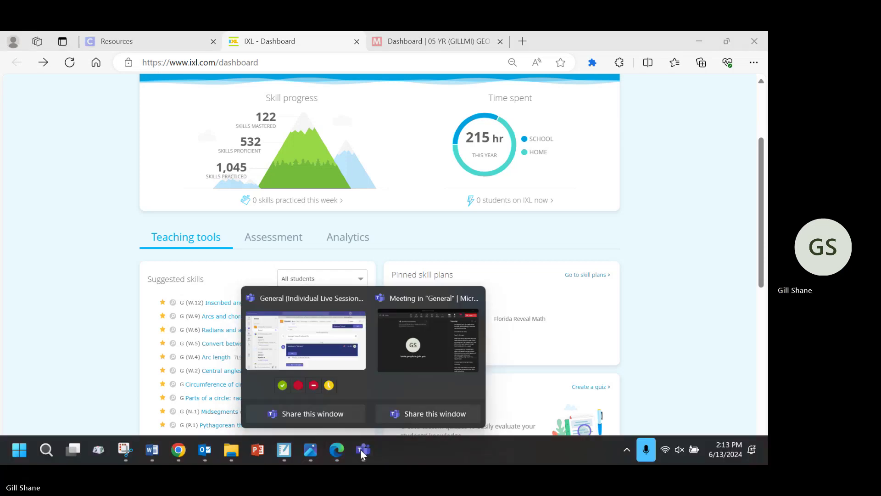
pyautogui.moveTo(432, 363)
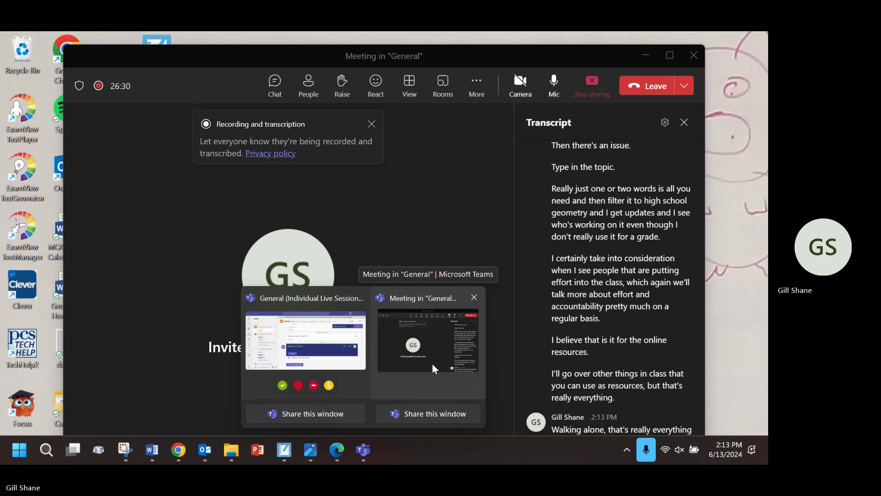
pyautogui.click(432, 364)
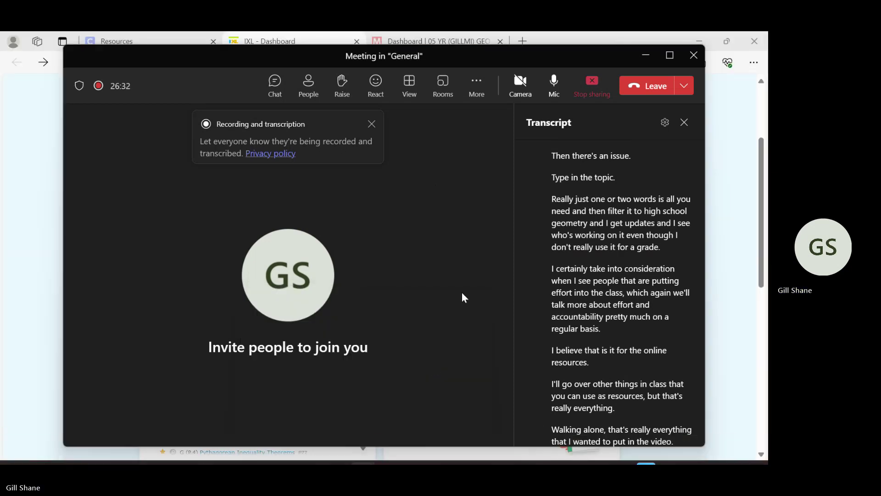
pyautogui.click(476, 86)
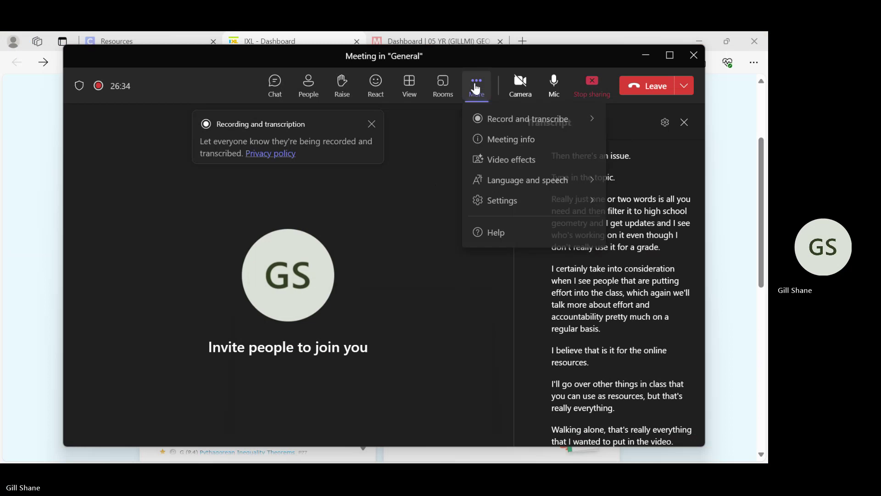
pyautogui.moveTo(508, 122)
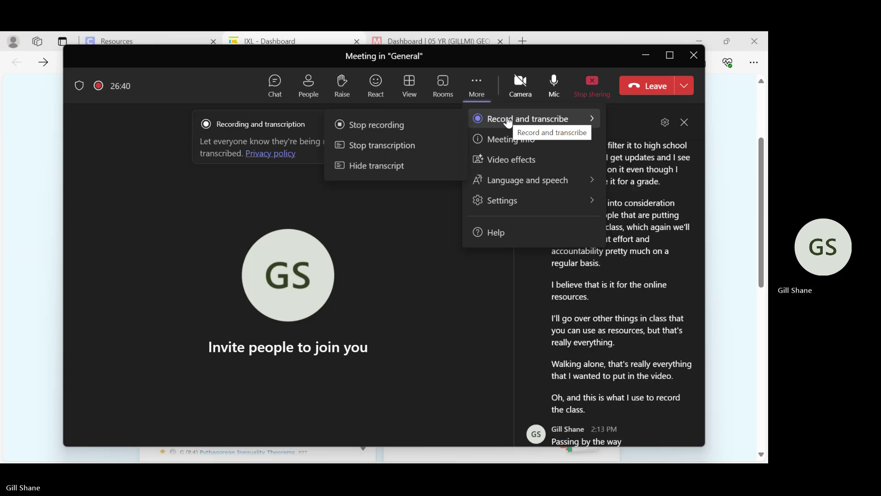
pyautogui.click(395, 124)
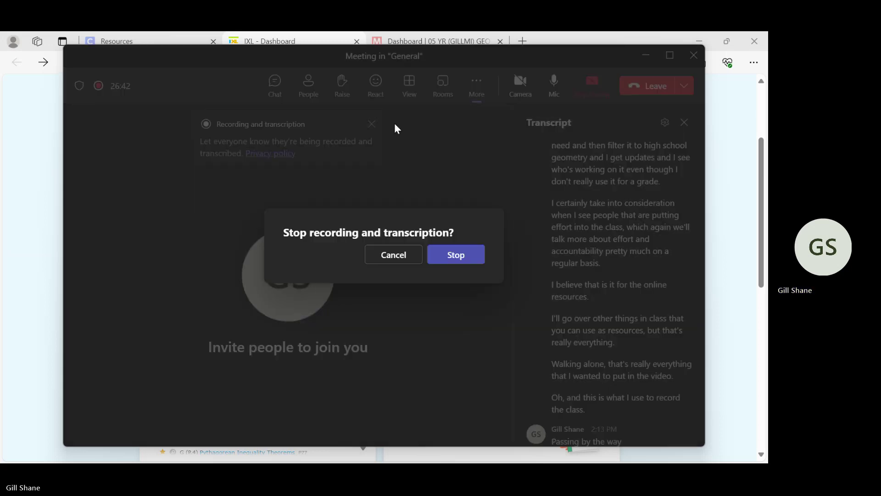
pyautogui.click(460, 257)
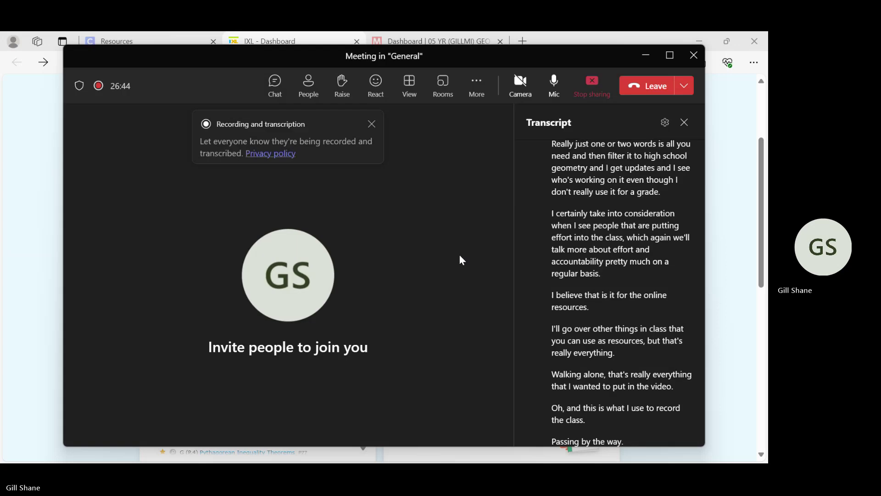